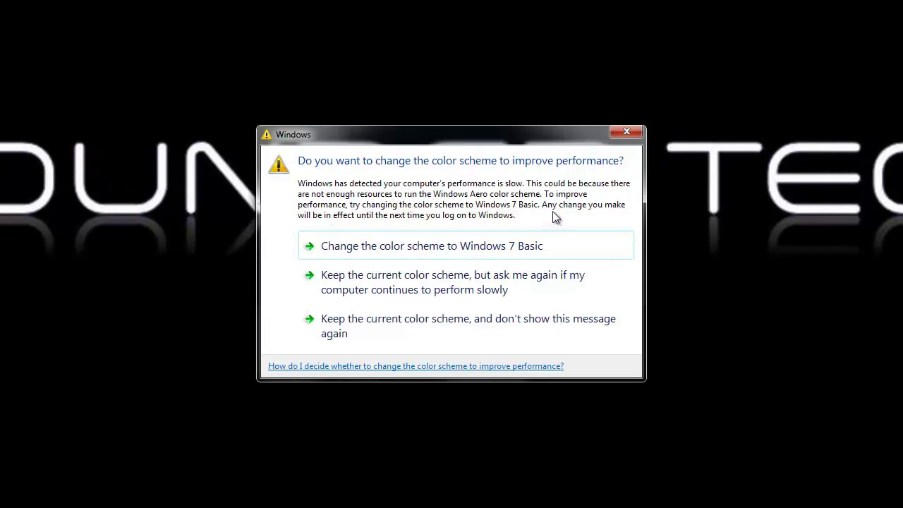
Close the Windows 7 colour-scheme performance prompt to reveal the plain desktop
{"action": "left_click", "coordinate": [629, 132]}
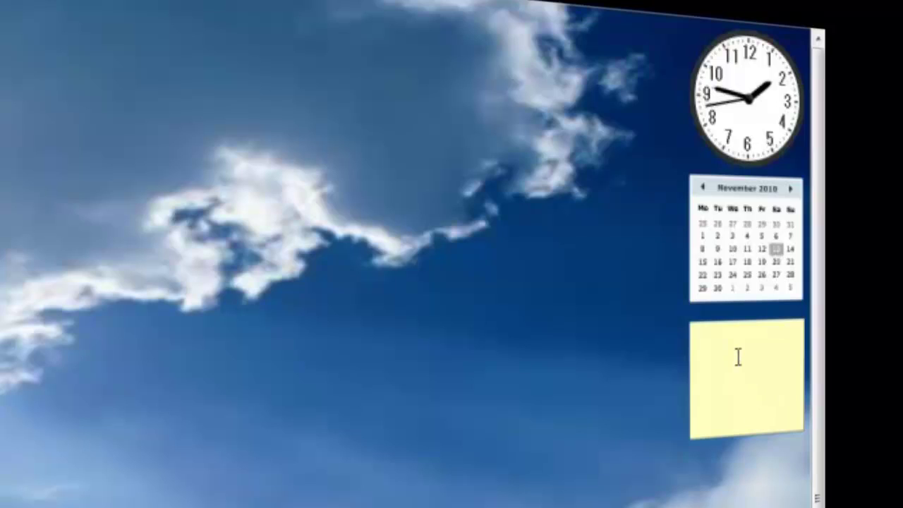
Write 'Hello wolrd' in the yellow sticky note on the desktop
{"action": "left_click", "coordinate": [698, 361]}
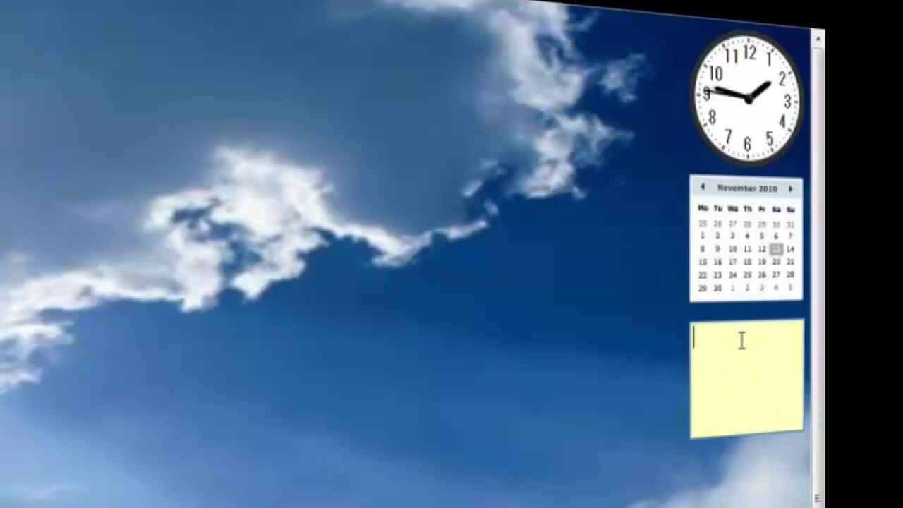
{"action": "type", "text": "Hello wolrd"}
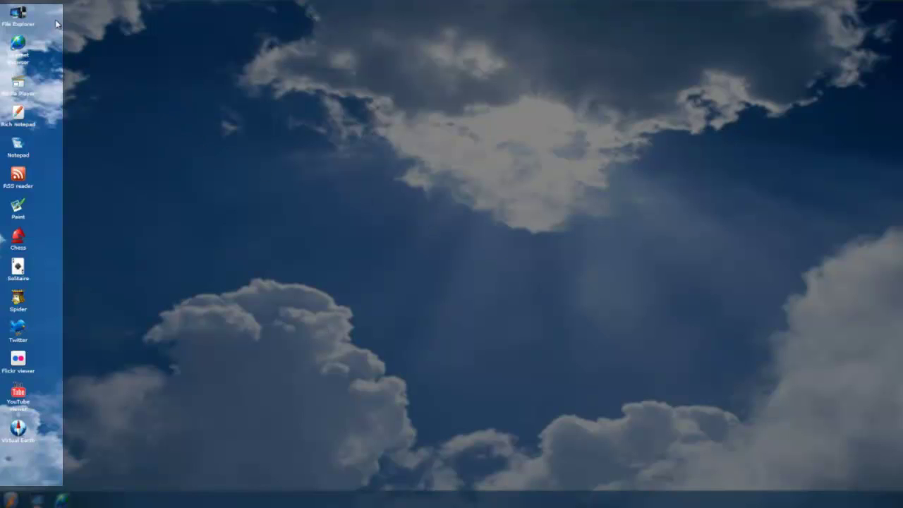
{"action": "left_click", "coordinate": [19, 18]}
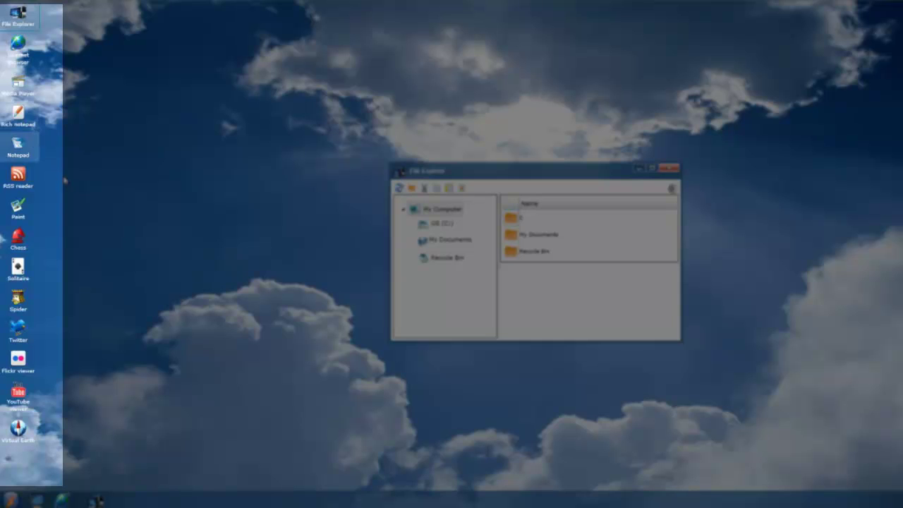
{"action": "left_click", "coordinate": [27, 182]}
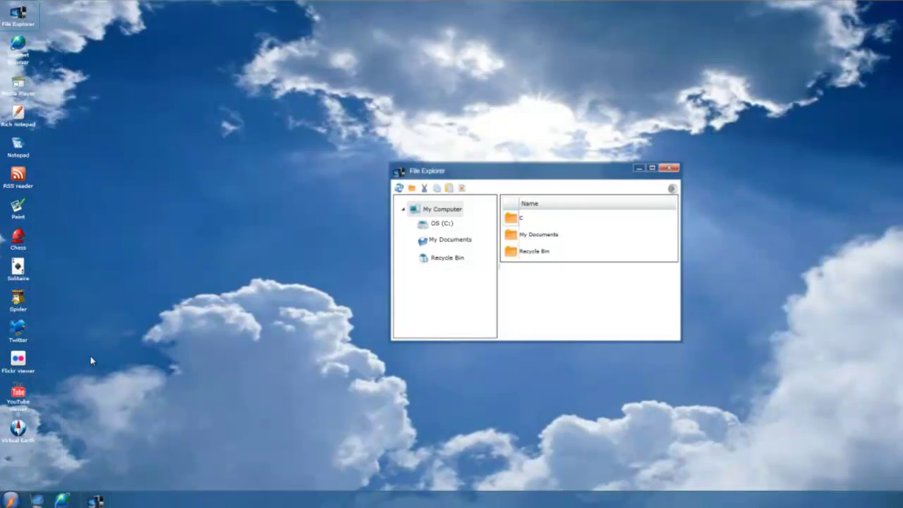
{"action": "left_click_drag", "start_coordinate": [510, 176], "coordinate": [357, 142]}
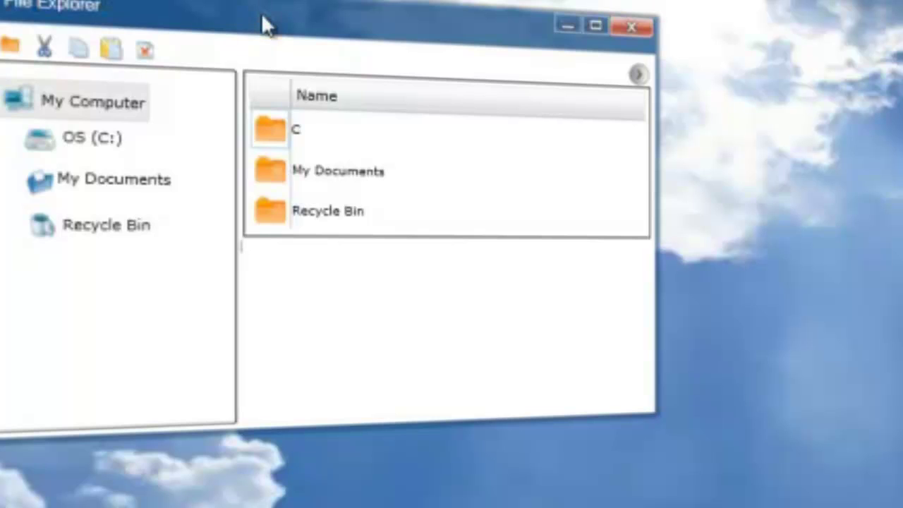
{"action": "left_click", "coordinate": [281, 141]}
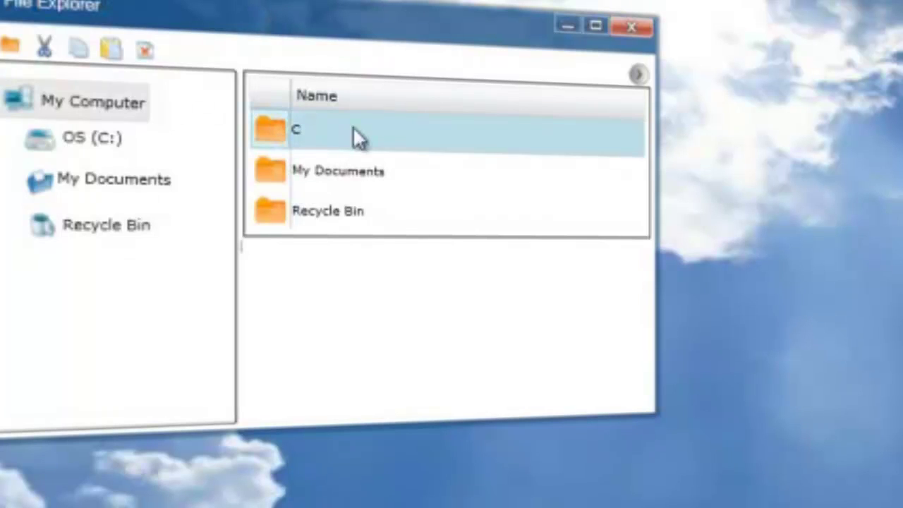
{"action": "double_click", "coordinate": [445, 118]}
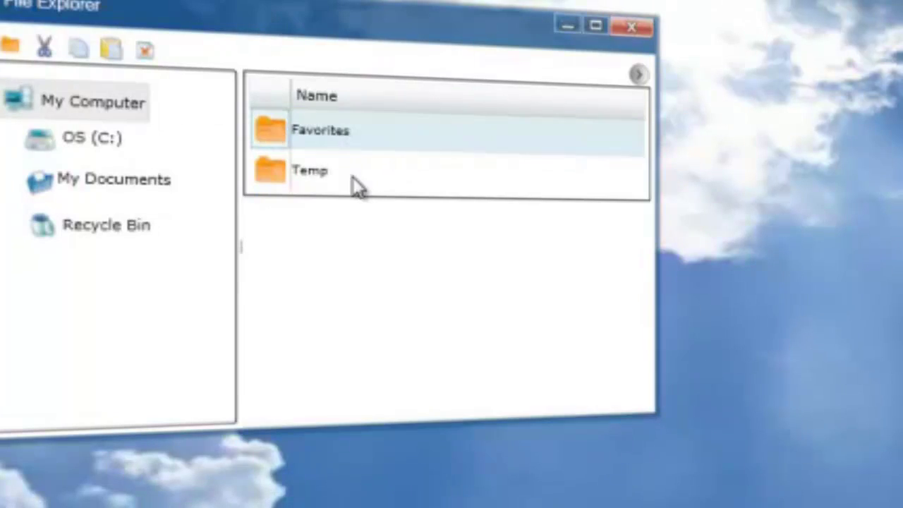
{"action": "left_click_drag", "start_coordinate": [353, 188], "coordinate": [267, 93]}
{"action": "key", "text": "Delete"}
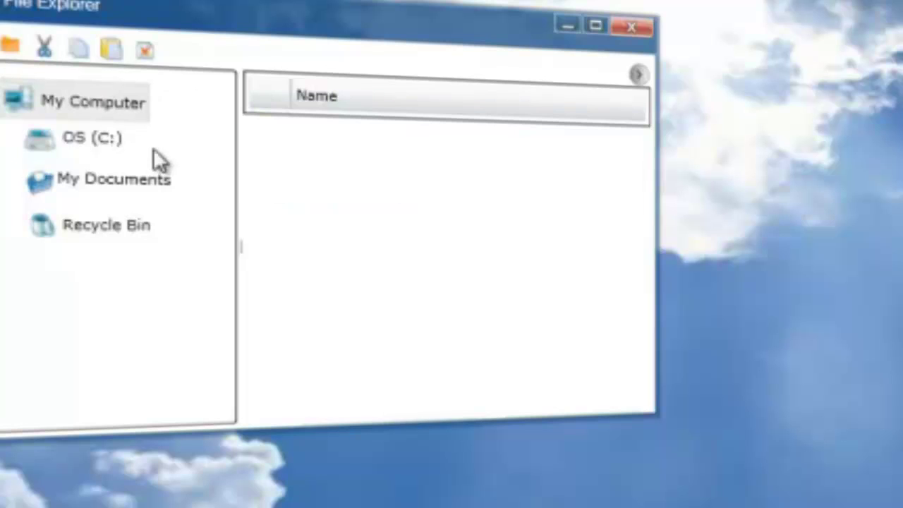
{"action": "left_click", "coordinate": [104, 144]}
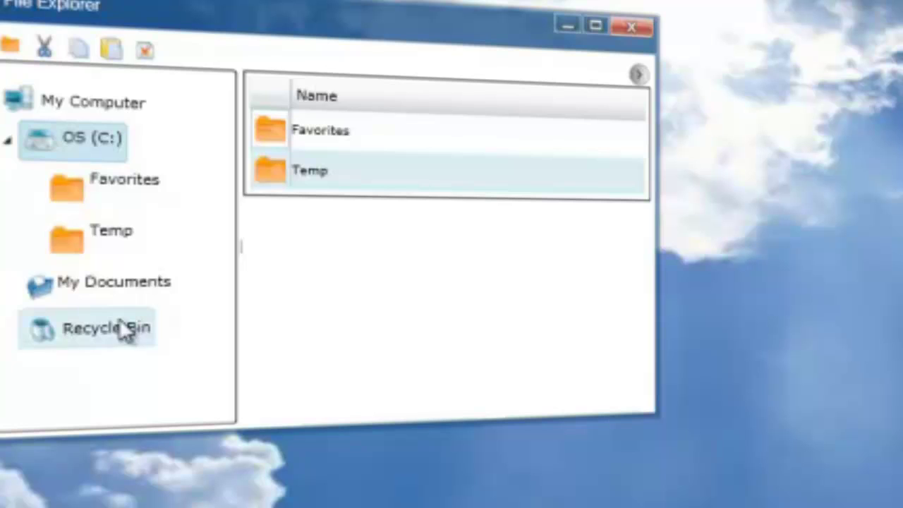
{"action": "left_click", "coordinate": [121, 284]}
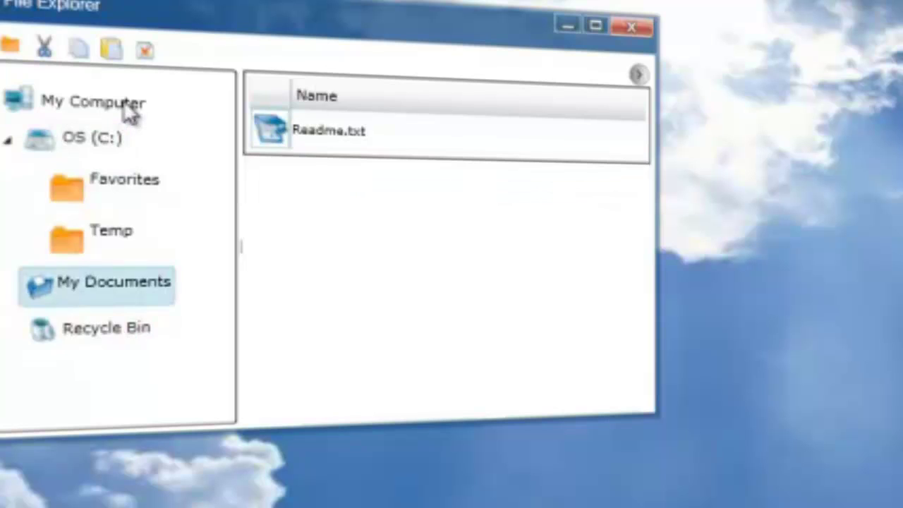
{"action": "left_click", "coordinate": [219, 121]}
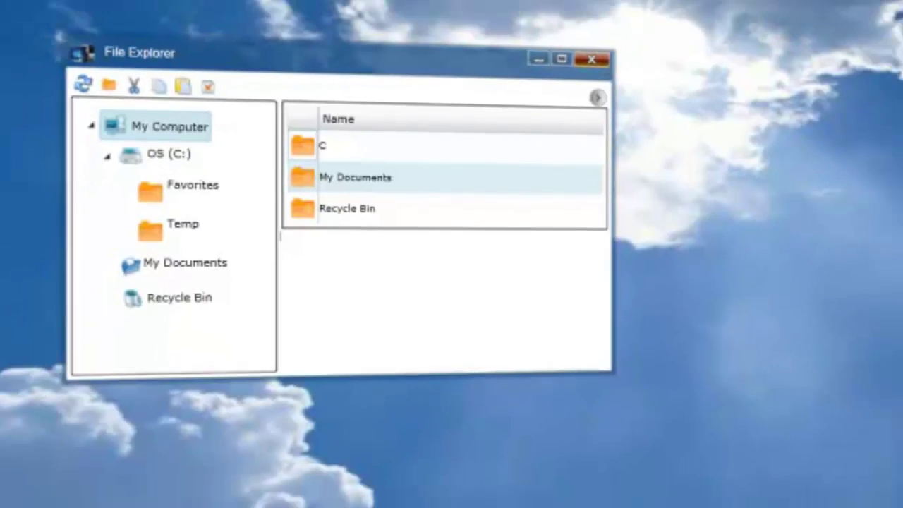
{"action": "left_click", "coordinate": [631, 27]}
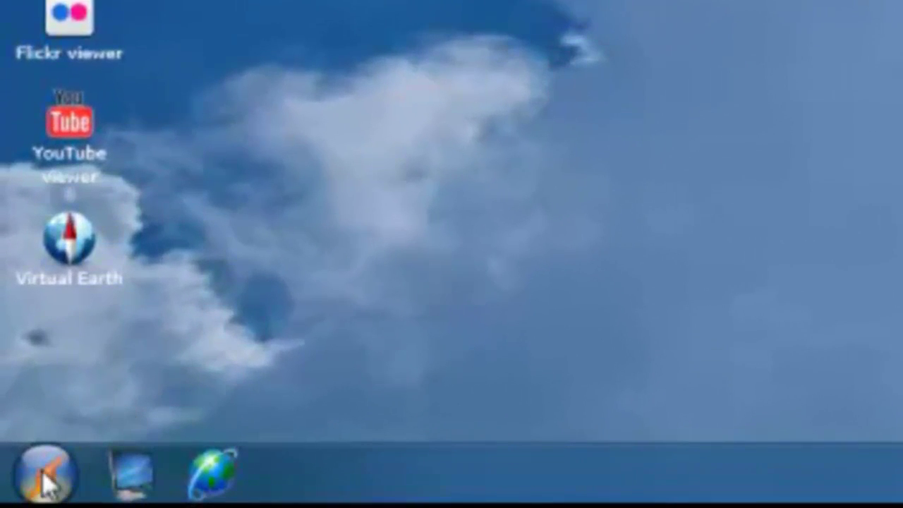
Bring up the Start menu program list and focus its search field
{"action": "left_click", "coordinate": [55, 476]}
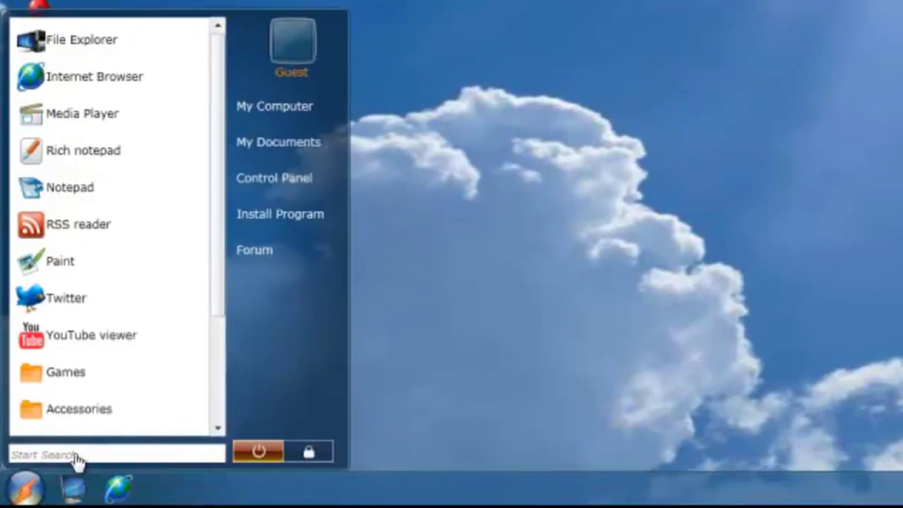
{"action": "left_click", "coordinate": [310, 450]}
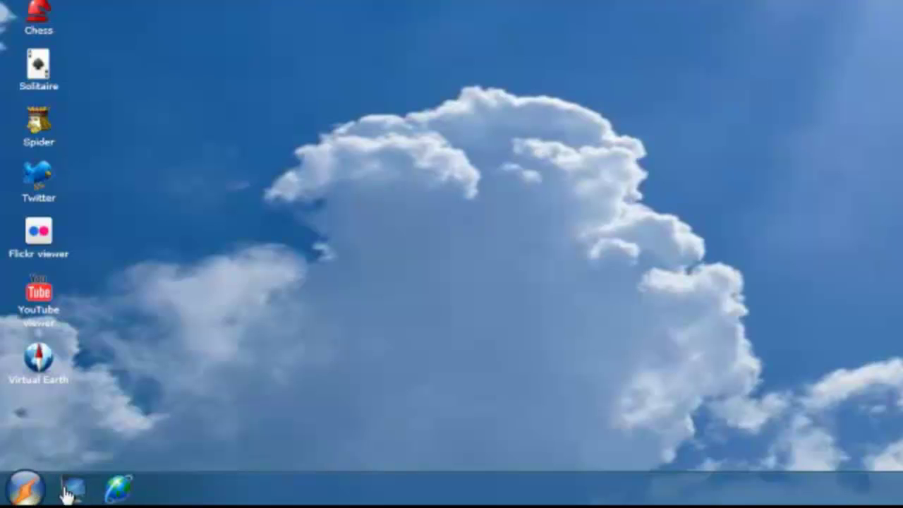
{"action": "left_click", "coordinate": [25, 488]}
{"action": "left_click", "coordinate": [70, 469]}
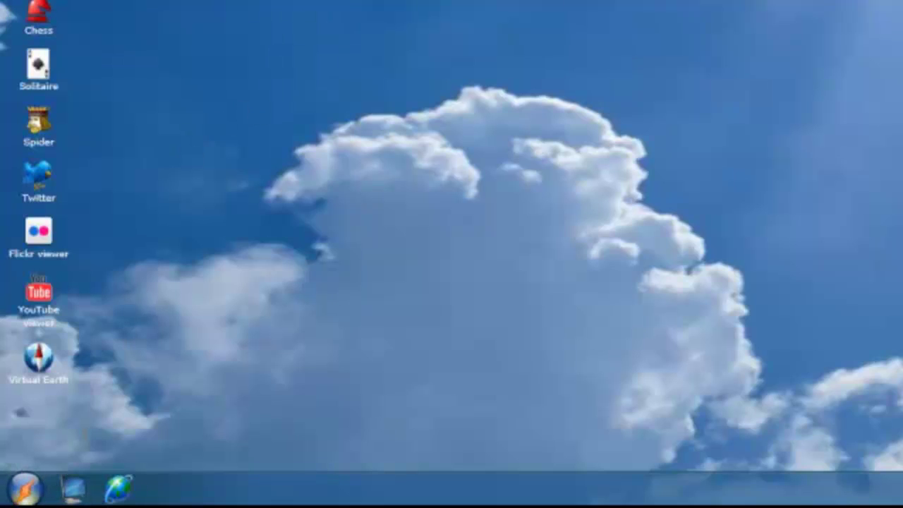
{"action": "key", "text": "super"}
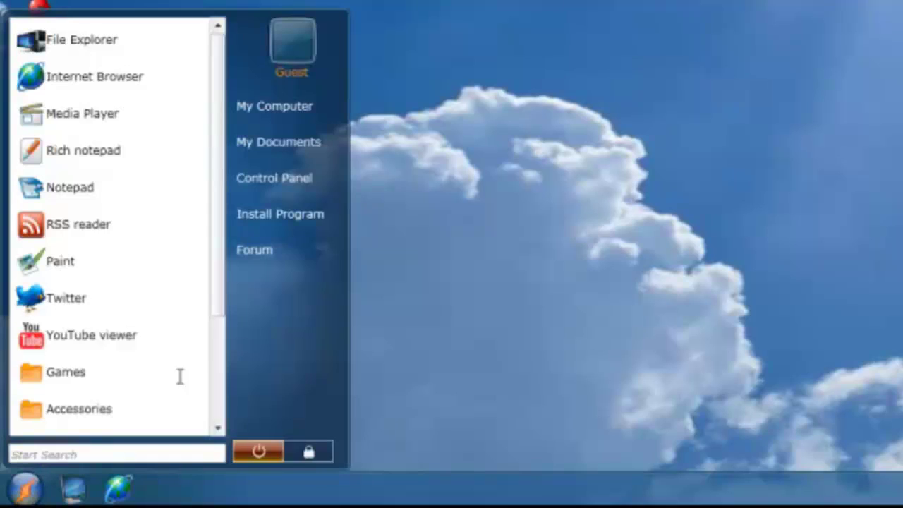
{"action": "left_click", "coordinate": [43, 455]}
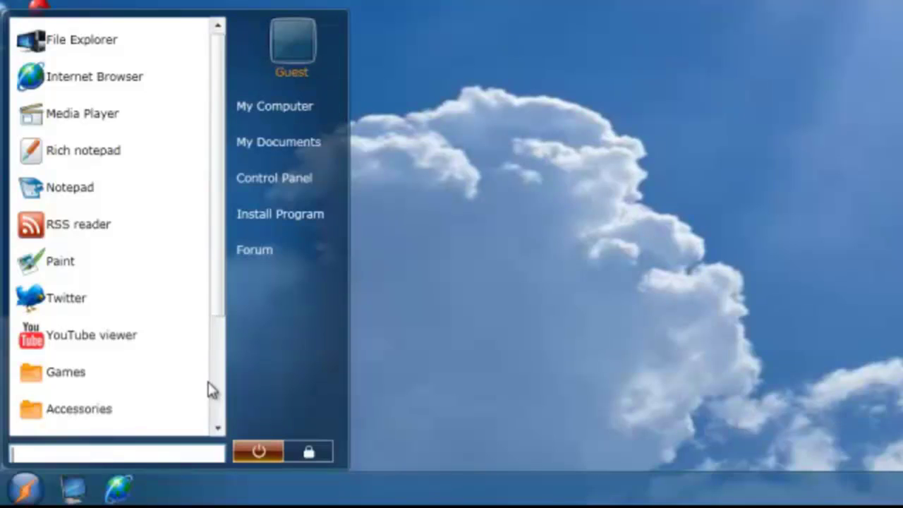
Expand the Games group in the Start menu and launch Chess
{"action": "left_click", "coordinate": [170, 409]}
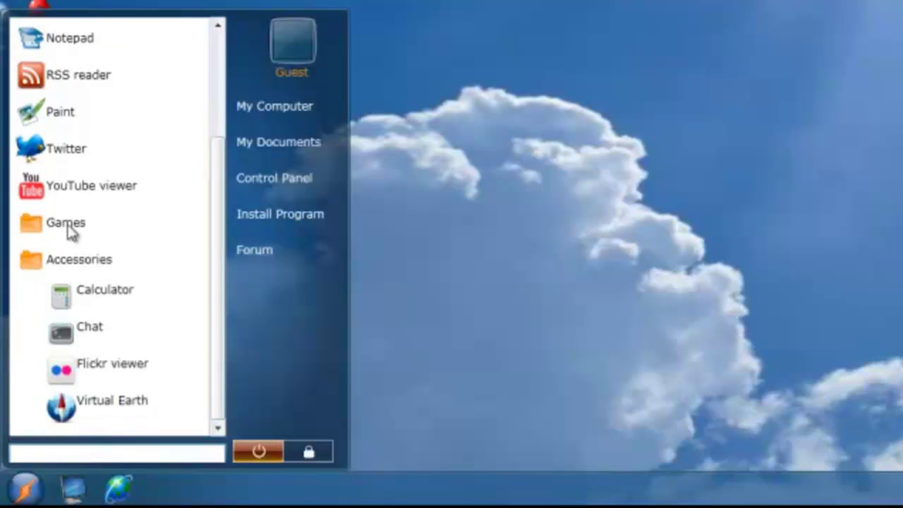
{"action": "key", "text": "Up"}
{"action": "key", "text": "Up"}
{"action": "key", "text": "Up"}
{"action": "key", "text": "Return"}
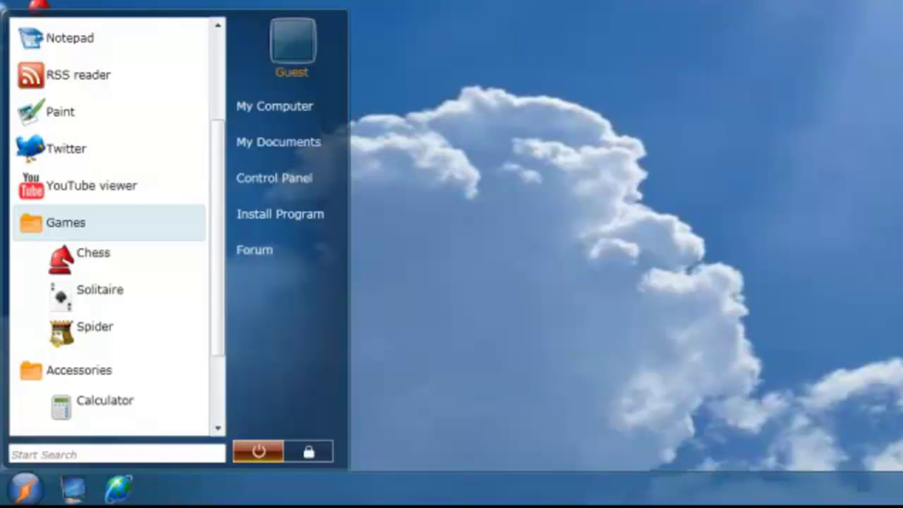
{"action": "key", "text": "Down"}
{"action": "key", "text": "Return"}
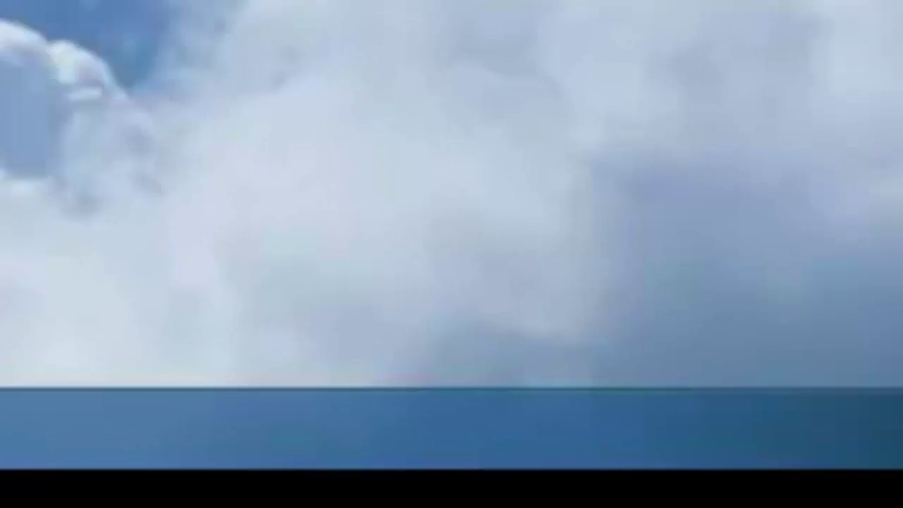
Move the white pawn from d2 to d3, then close the Chess window
{"action": "mouse_move", "coordinate": [875, 485]}
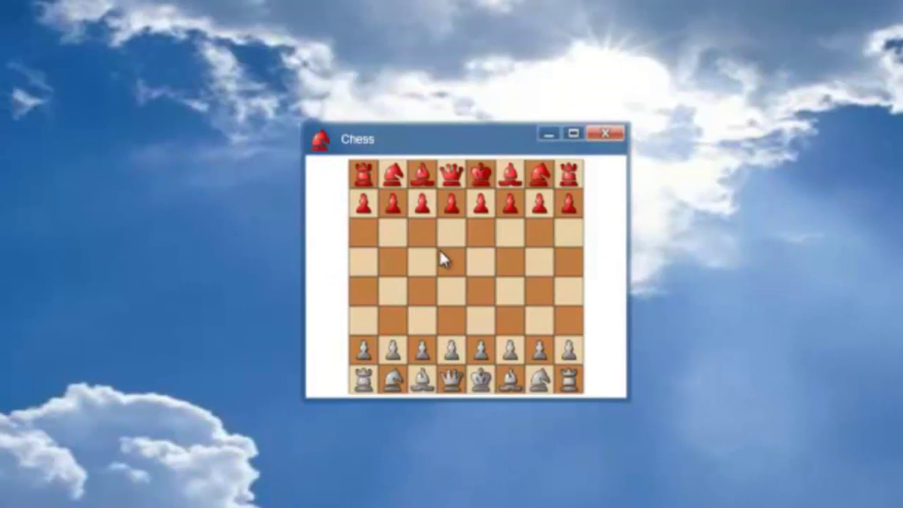
{"action": "left_click", "coordinate": [452, 349]}
{"action": "left_click", "coordinate": [481, 323]}
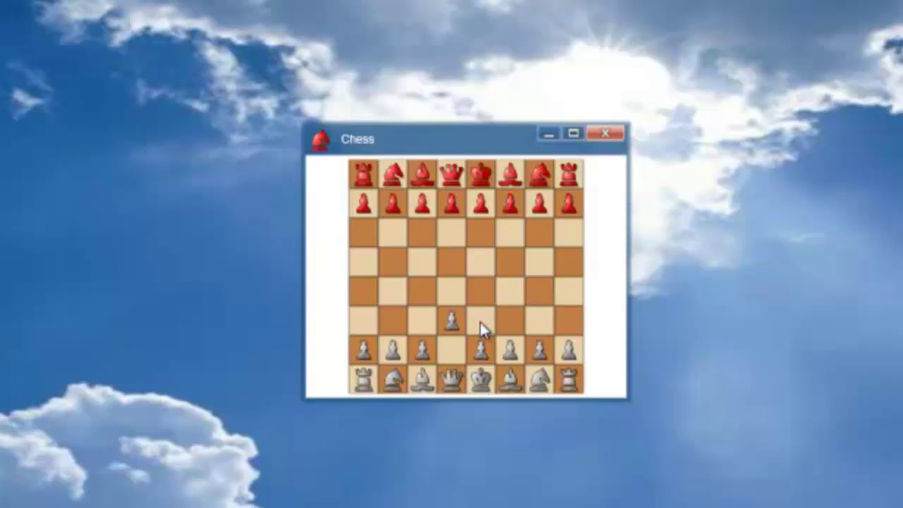
{"action": "left_click", "coordinate": [602, 134]}
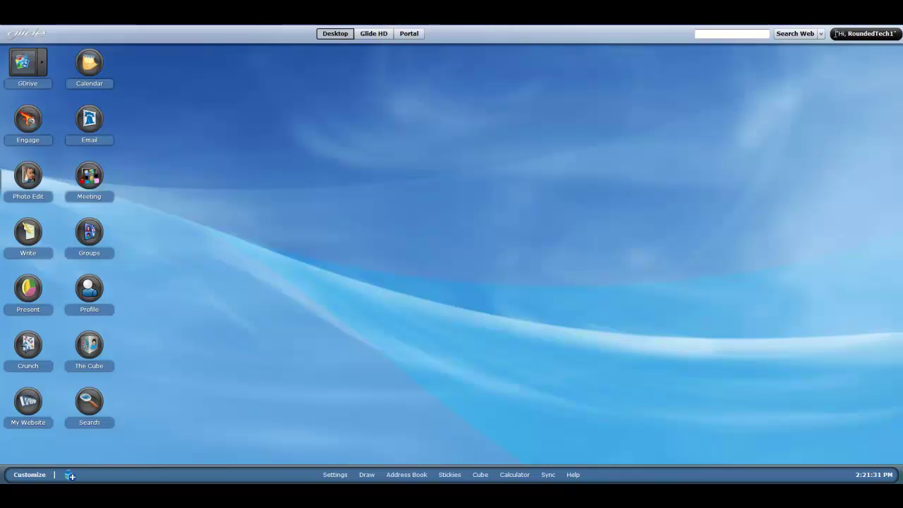
Try the web search field and GDrive shortcuts, then open Themes on the Elements category
{"action": "left_click", "coordinate": [731, 34]}
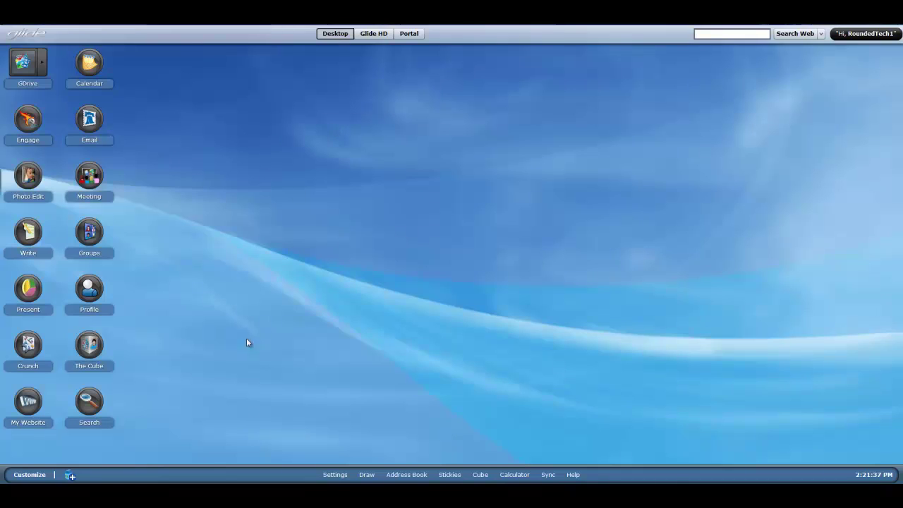
{"action": "left_click", "coordinate": [41, 66]}
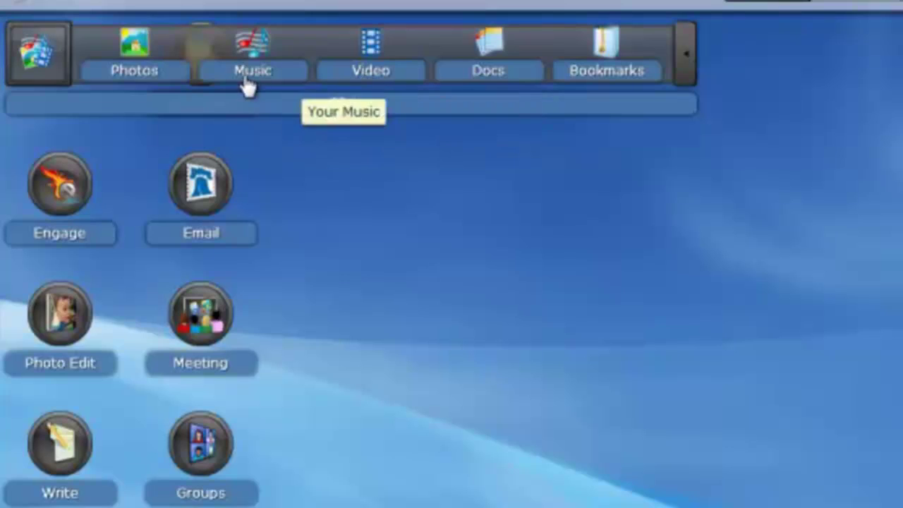
{"action": "left_click", "coordinate": [689, 75]}
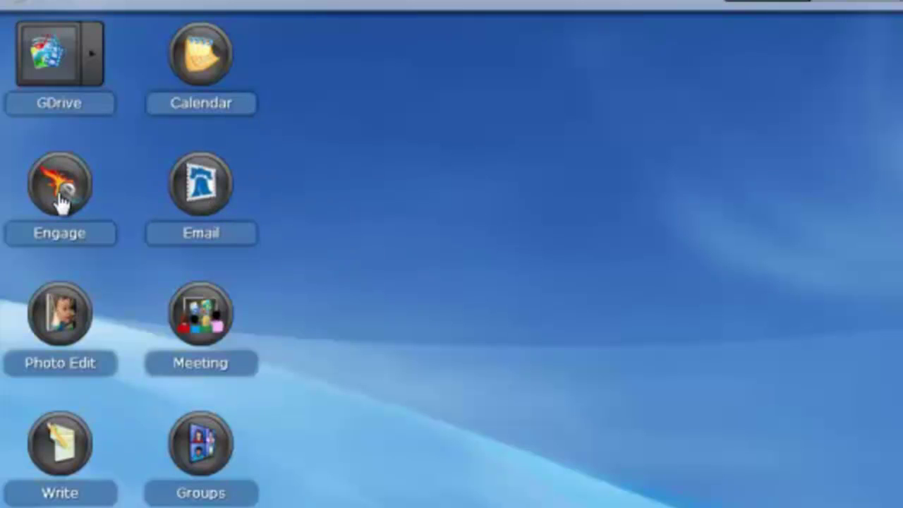
{"action": "scroll", "coordinate": [221, 322], "scroll_direction": "down", "scroll_amount": 5}
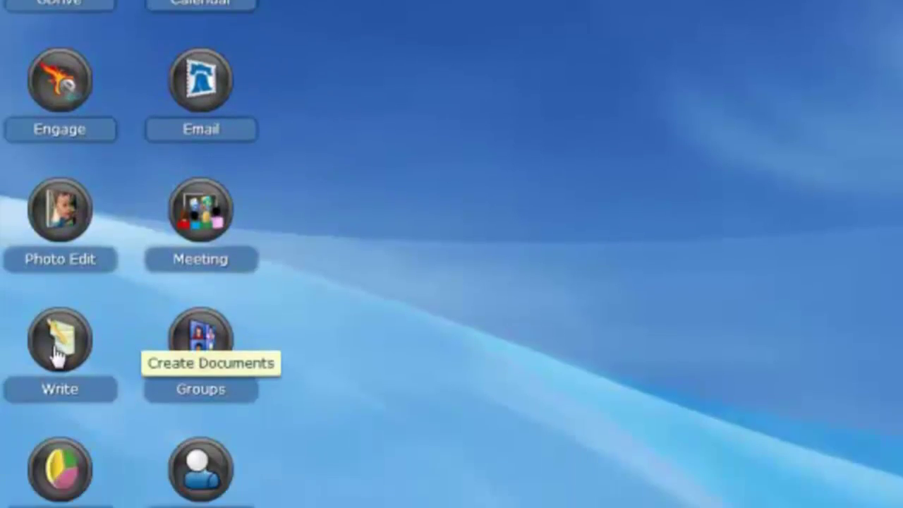
{"action": "left_click", "coordinate": [65, 119]}
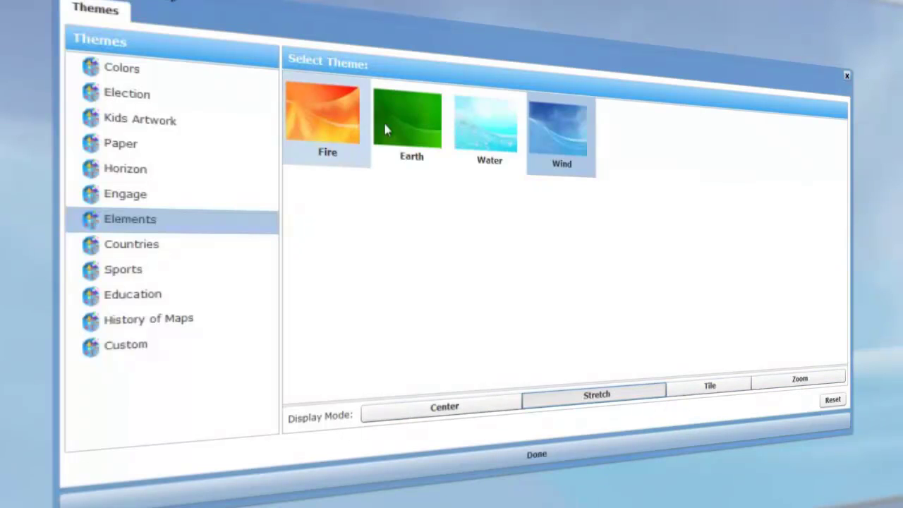
Apply the orange Fire theme and close the Themes dialog with Done
{"action": "left_click", "coordinate": [317, 125]}
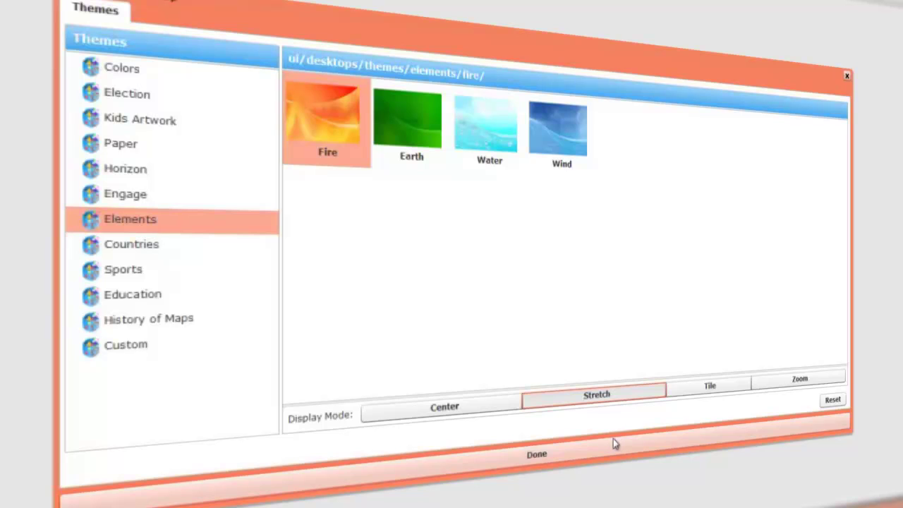
{"action": "left_click", "coordinate": [434, 481]}
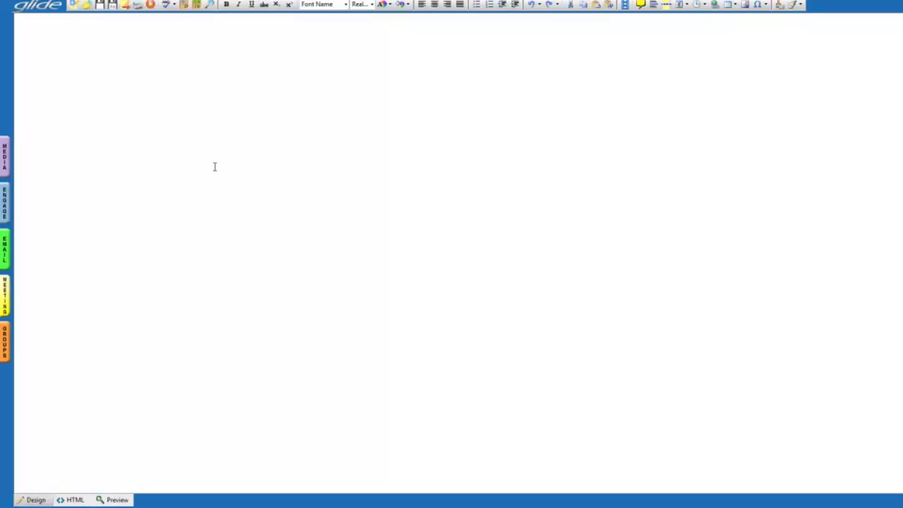
Type 'The text writer we can type Text and Storys EDIT' in bold and select its ending for a comment
{"action": "left_click", "coordinate": [153, 69]}
{"action": "type", "text": "Tghe"}
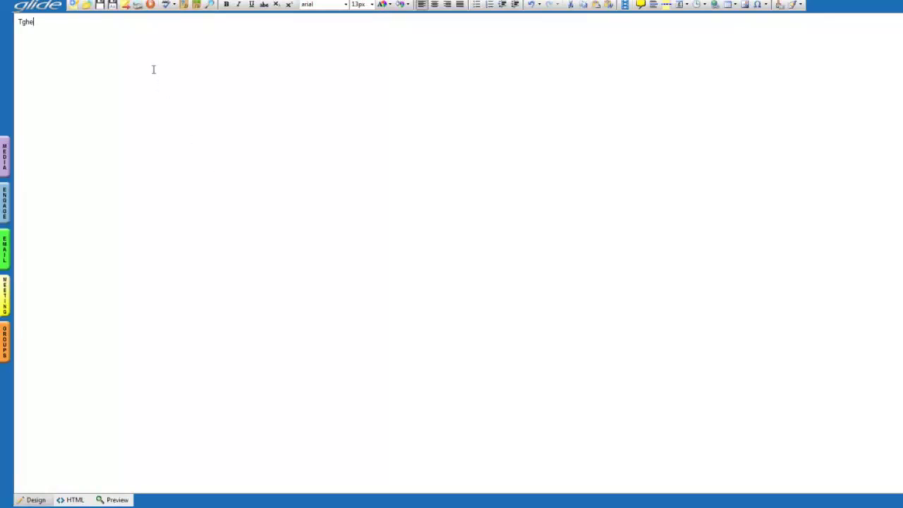
{"action": "type", "text": "he text writer we can type Text and Storys EDIT"}
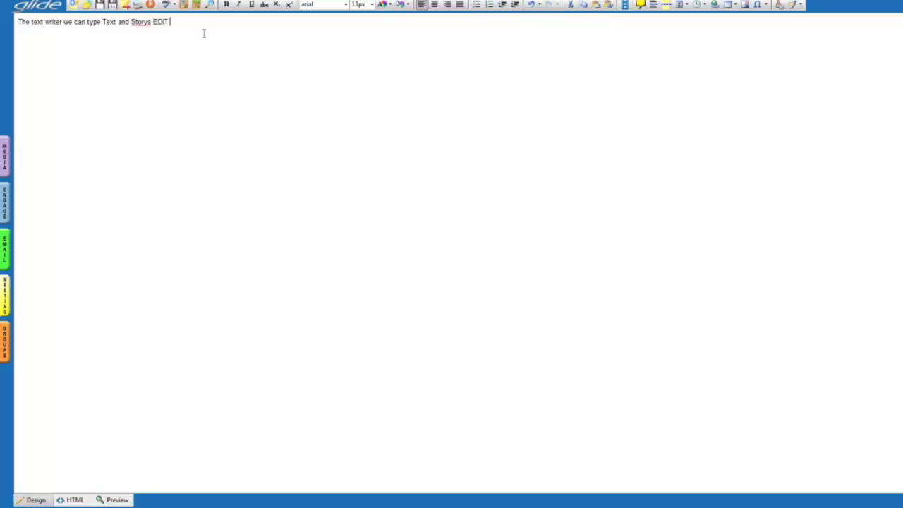
{"action": "left_click", "coordinate": [227, 5]}
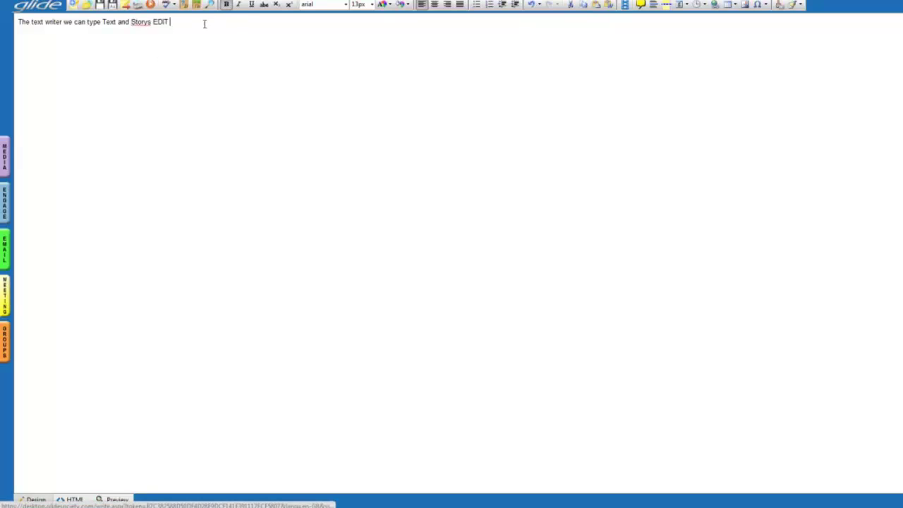
{"action": "left_click_drag", "start_coordinate": [171, 22], "coordinate": [114, 22]}
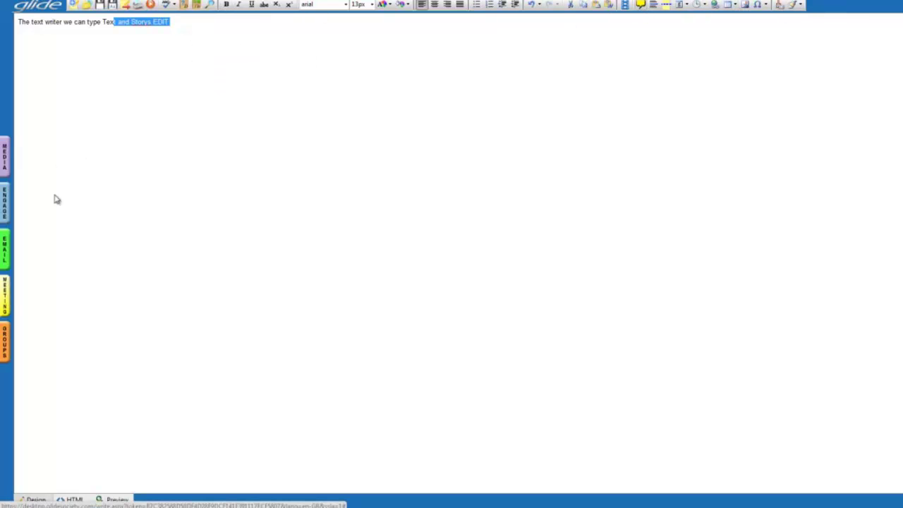
{"action": "left_click", "coordinate": [5, 166]}
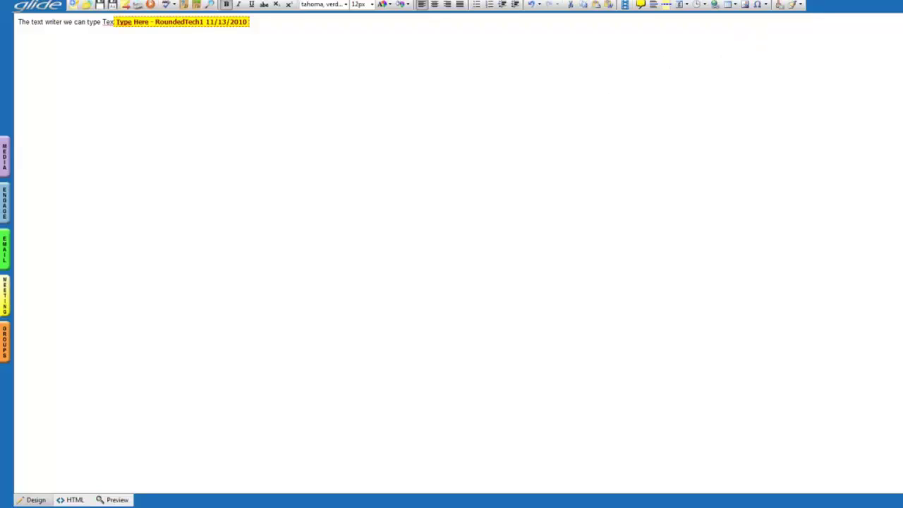
Confirm Leave this Page to exit the Glide OS Write editor
{"action": "left_click", "coordinate": [514, 258]}
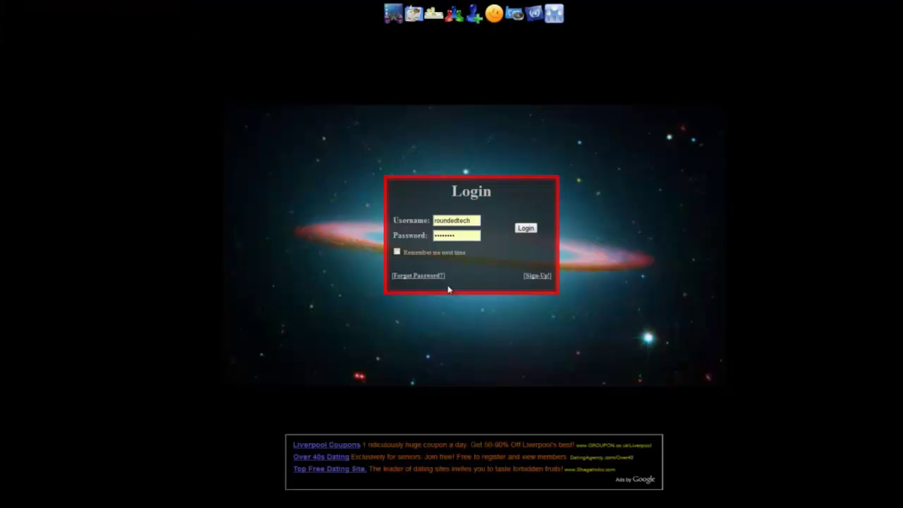
Submit the Astranos login form with the entered username and password
{"action": "left_click", "coordinate": [526, 229]}
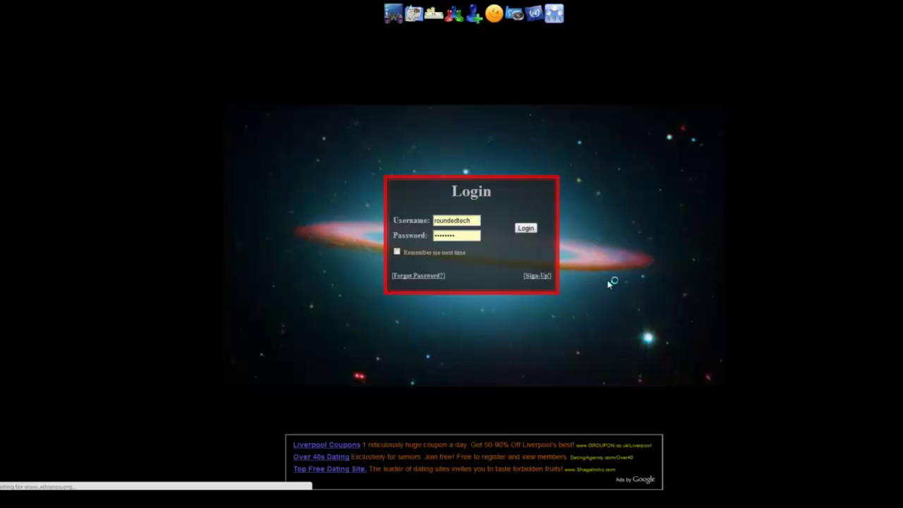